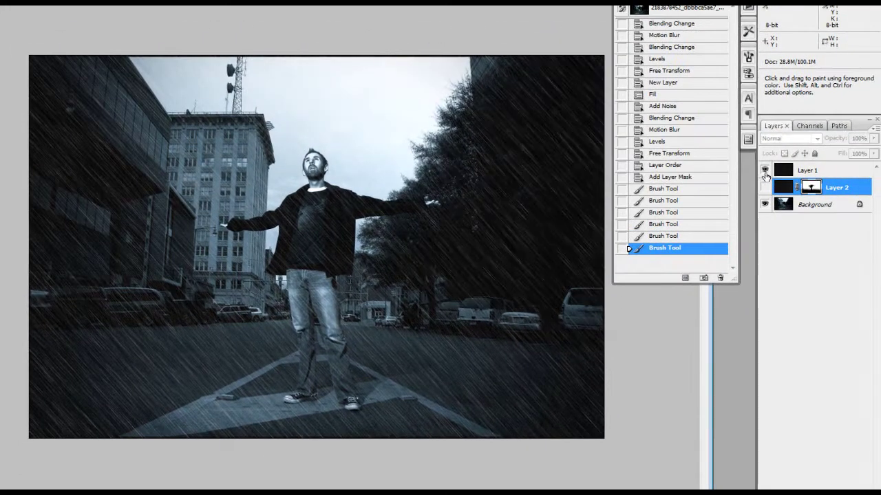
Step: Hide the rain layer so the plain street photo of the man shows
left_click(765, 172)
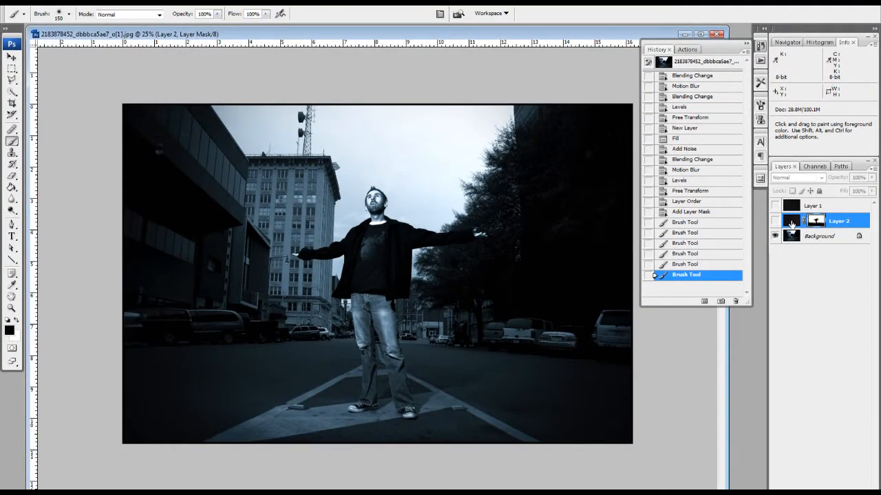
Step: Delete both old rain layers and create a fresh empty layer
key("Delete")
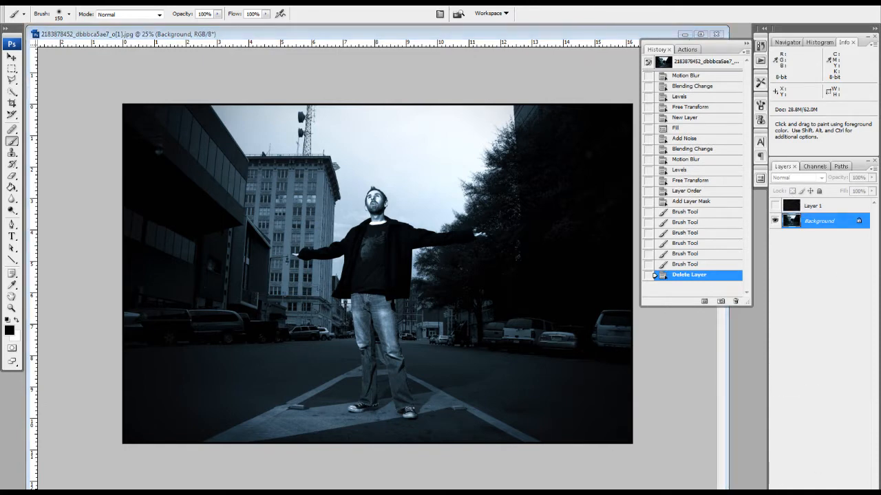
key("Delete")
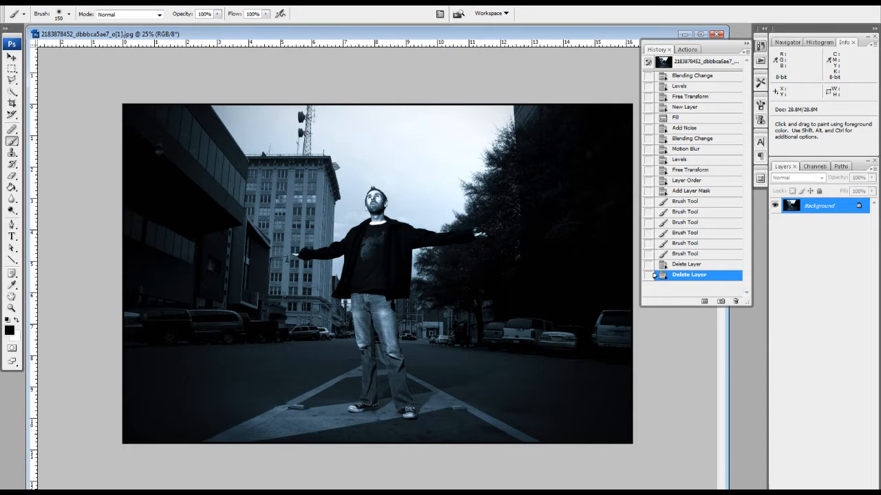
key("ctrl+shift+n")
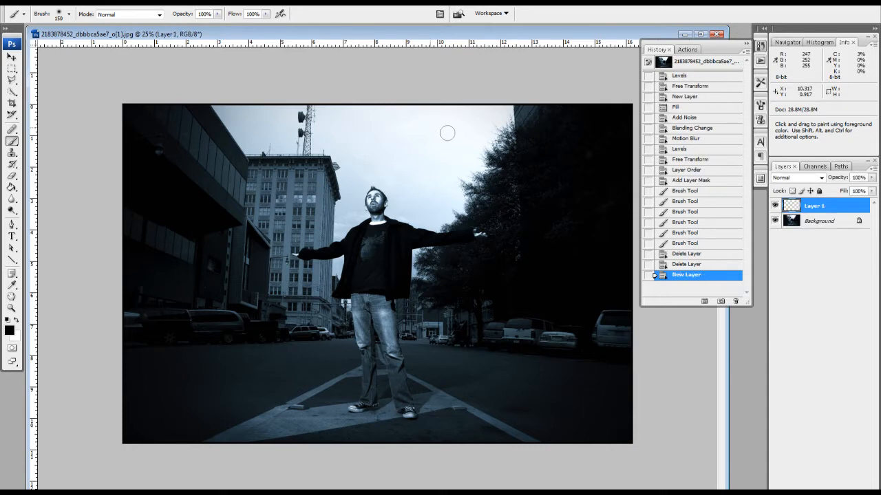
Step: Fill the new layer entirely with 50% gray via Edit > Fill
left_click(33, 2)
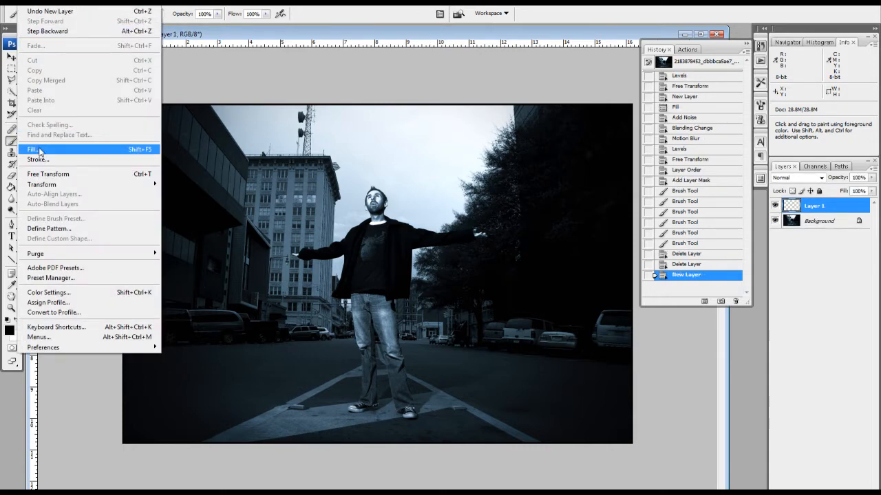
left_click(40, 150)
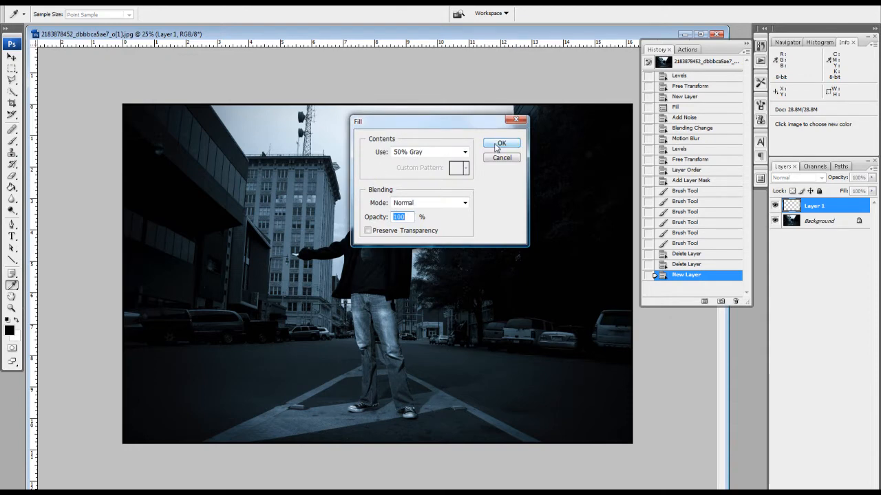
left_click(501, 143)
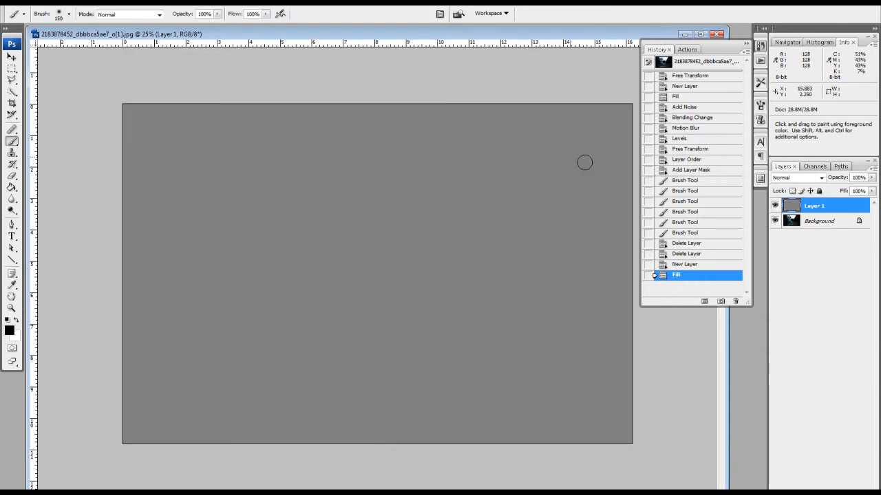
left_click(119, 4)
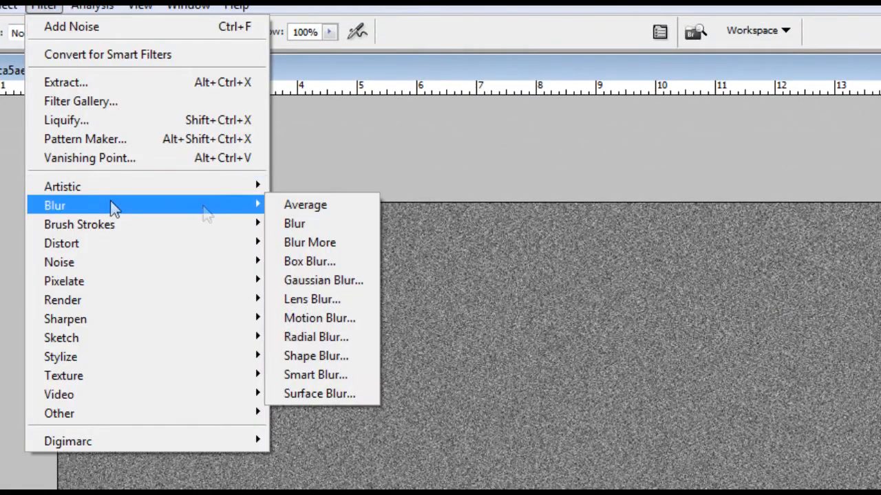
mouse_move(55, 205)
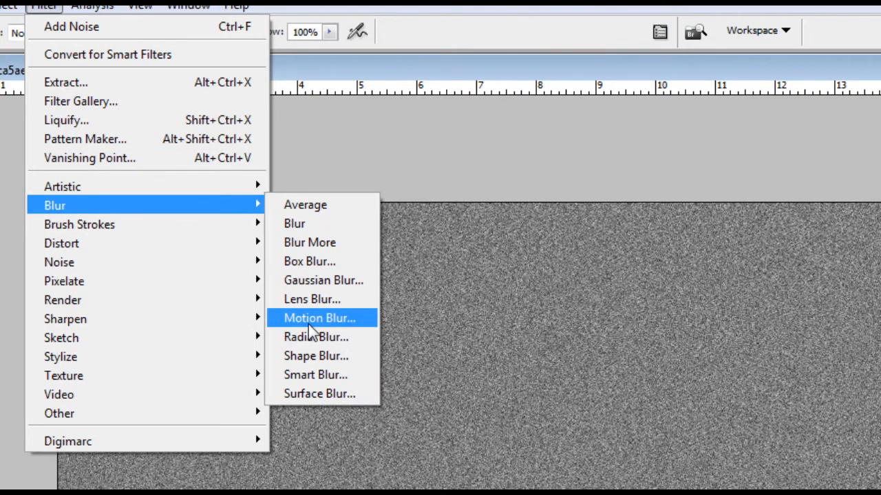
Step: Apply Motion Blur at -76° and 355 pixels to turn the noise into rain streaks
left_click(319, 318)
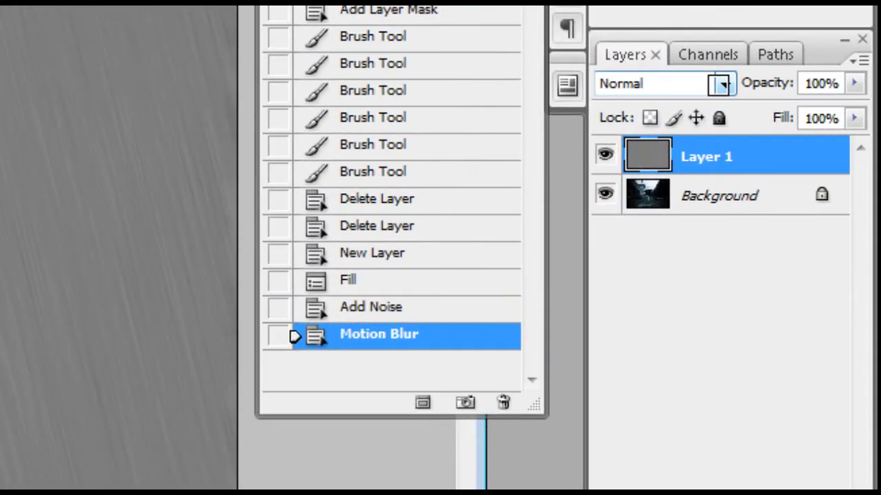
Step: Set the streak layer's blending mode to Screen
left_click(724, 83)
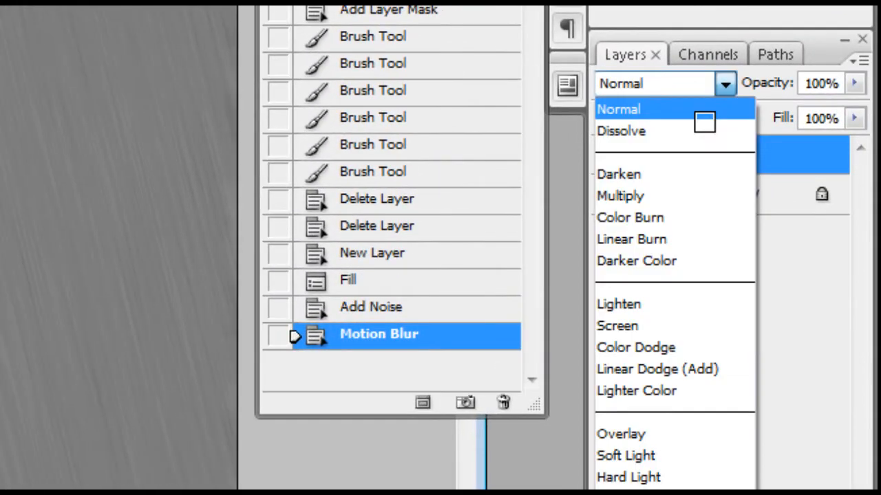
left_click(653, 326)
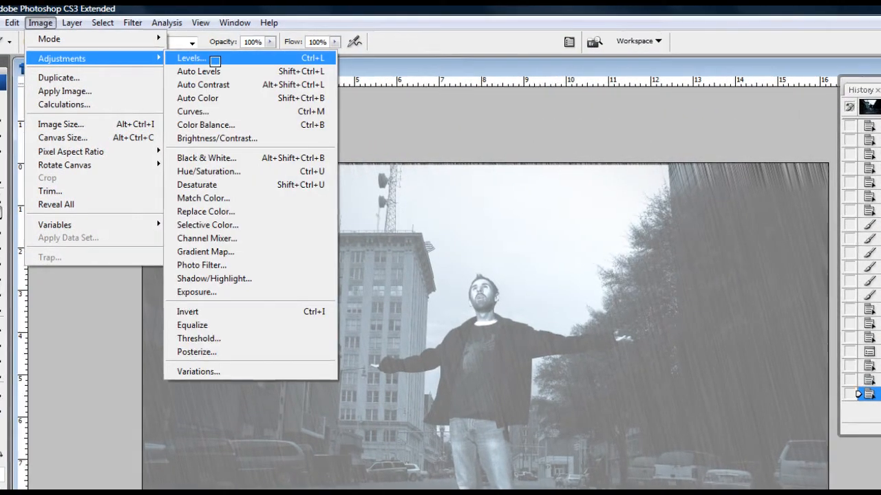
Step: Apply Levels with inputs 70, 0.33, 181 so only crisp rain strands remain
left_click(215, 61)
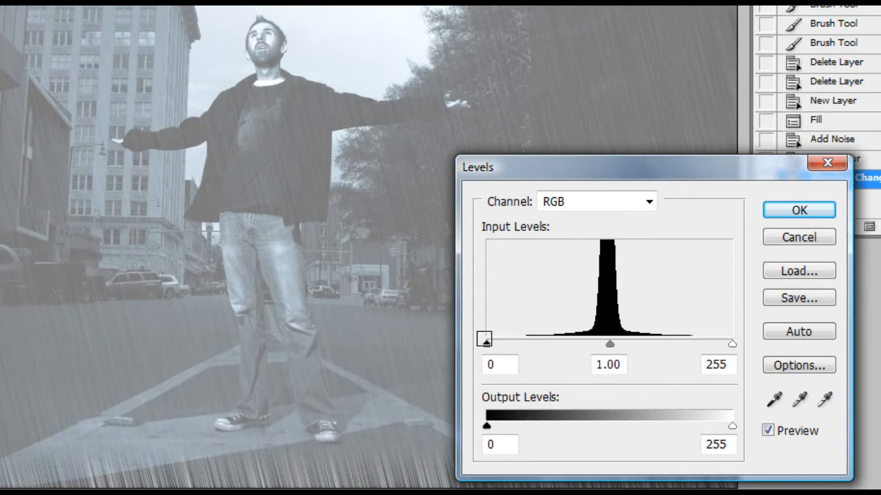
left_click_drag(484, 342, 553, 343)
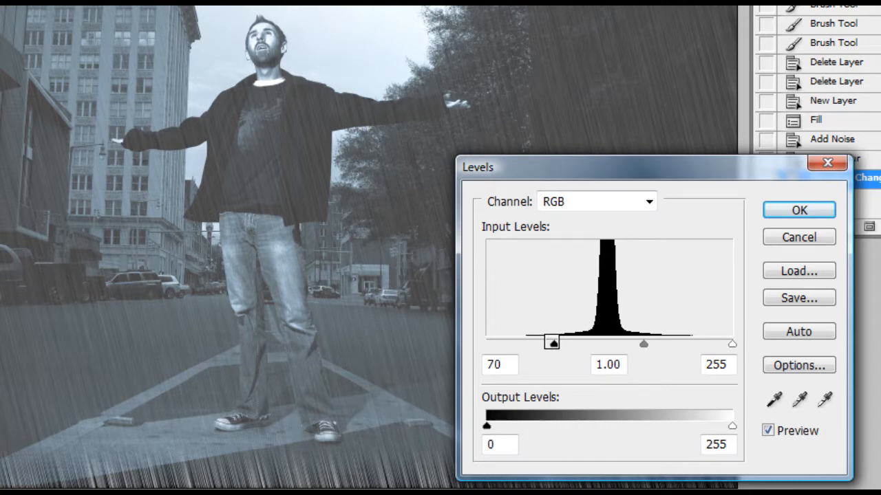
left_click_drag(553, 343, 553, 343)
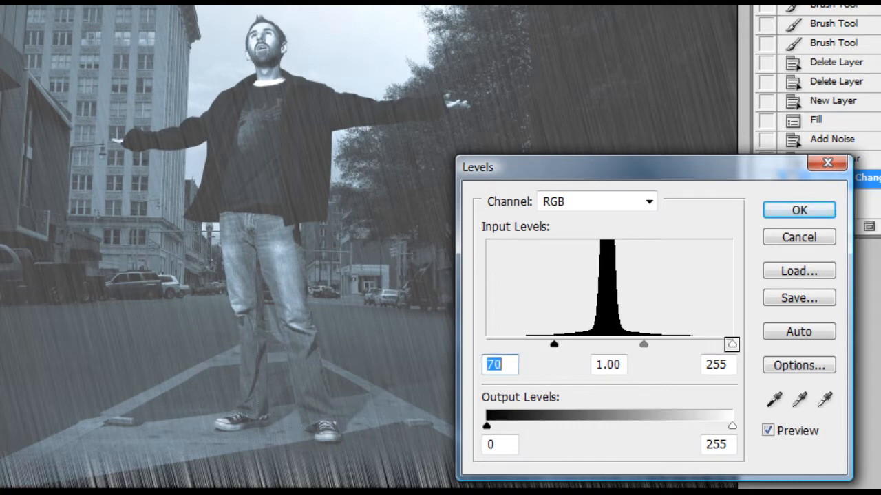
left_click_drag(731, 345, 658, 349)
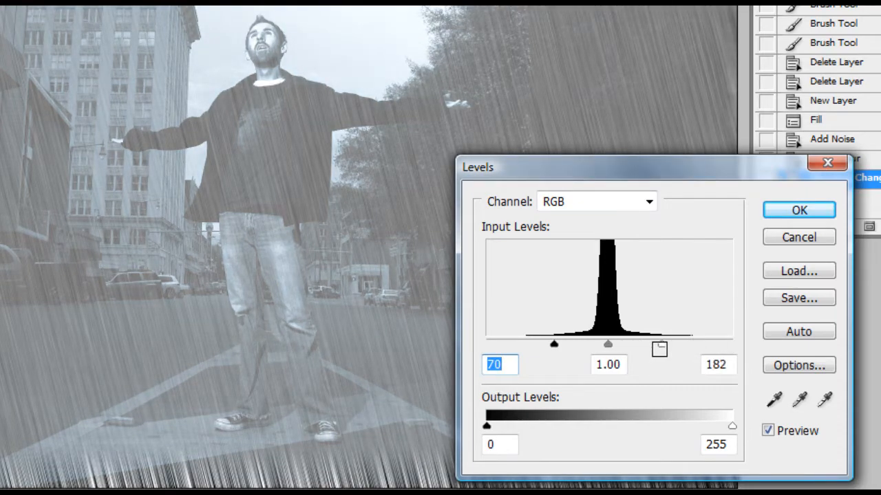
mouse_move(658, 349)
left_mouse_down()
mouse_move(679, 345)
mouse_move(660, 344)
left_mouse_up()
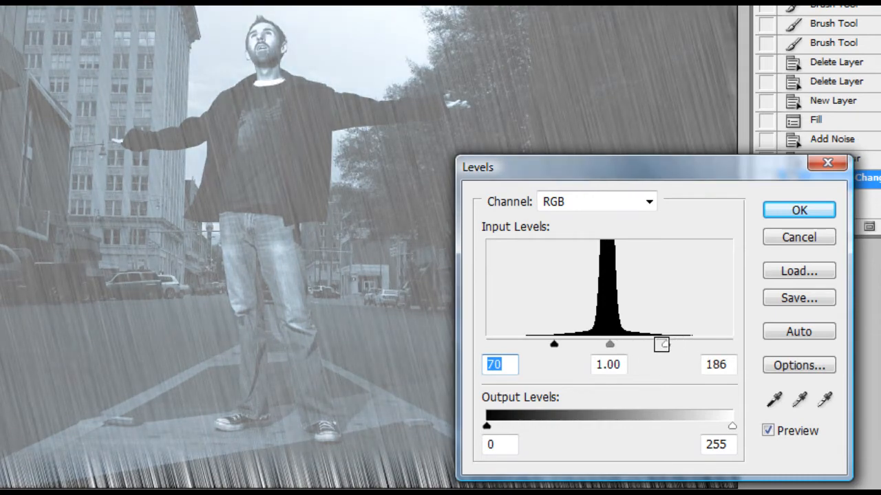
mouse_move(660, 344)
left_mouse_down()
mouse_move(625, 344)
mouse_move(640, 344)
left_mouse_up()
left_click(607, 344)
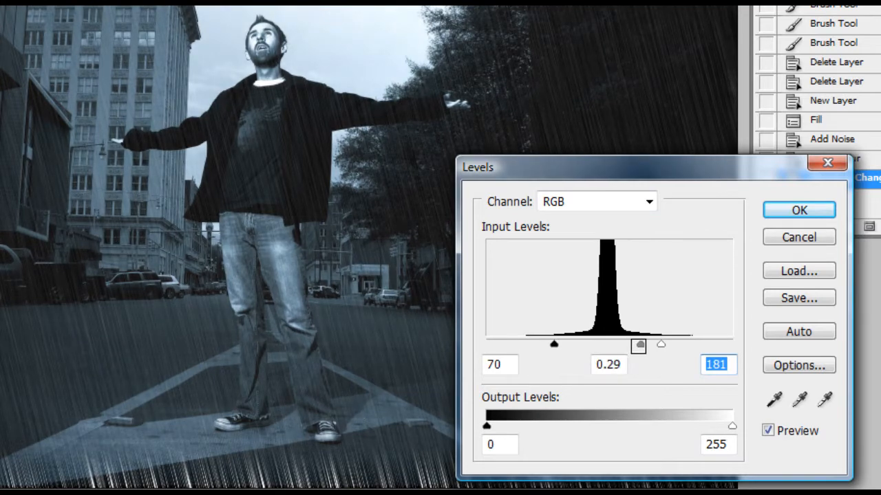
left_click_drag(639, 344, 637, 345)
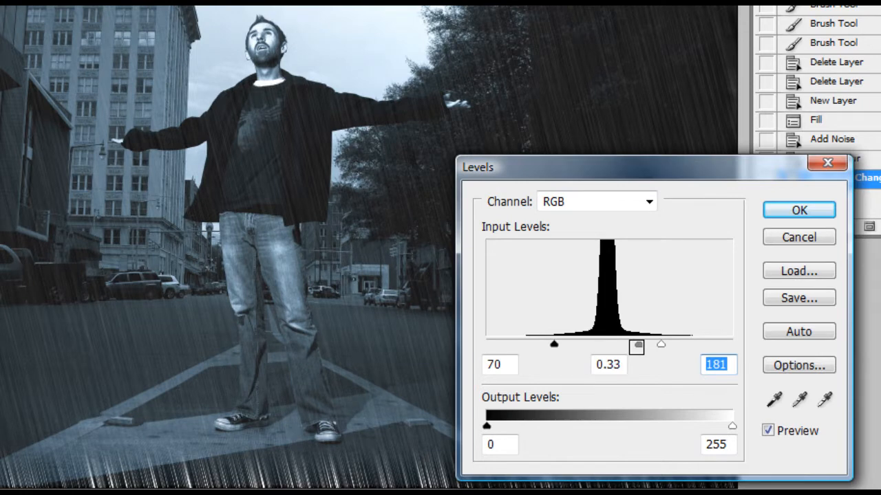
left_click(636, 346)
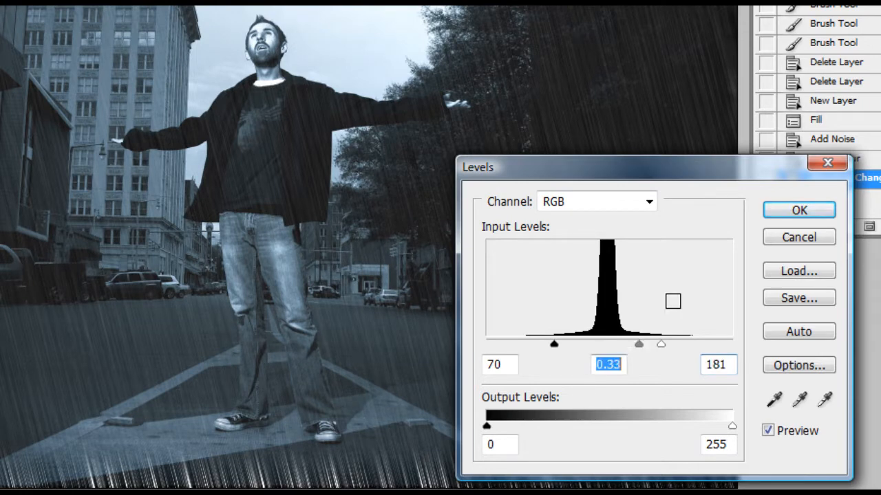
left_click(798, 209)
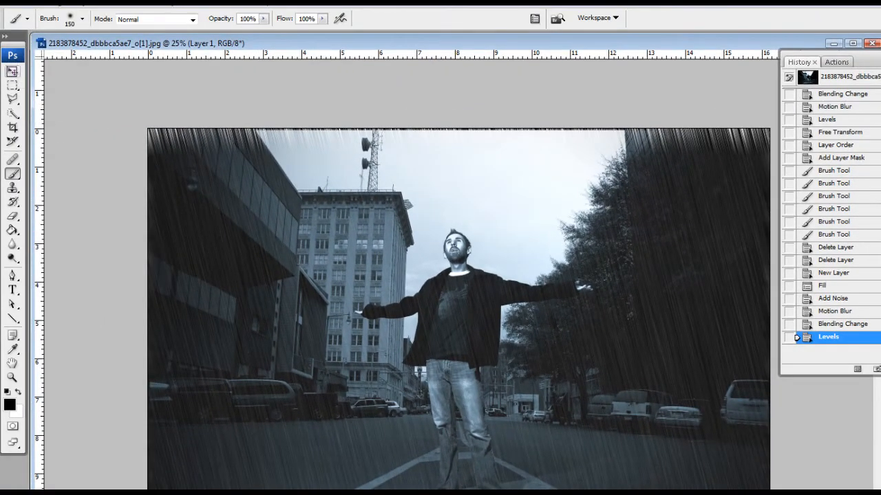
Step: Switch to the Move tool to scale the rain layer past the photo's edges
left_click(13, 71)
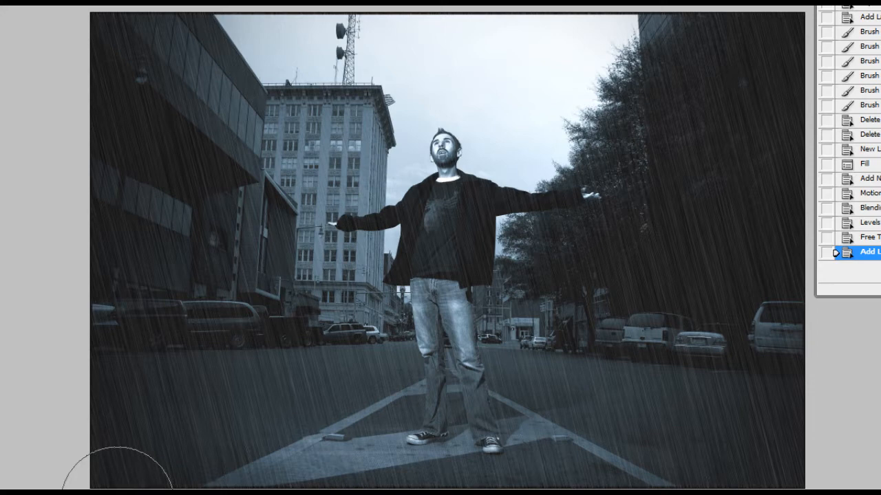
key("bracketright")
key("bracketright")
key("bracketright")
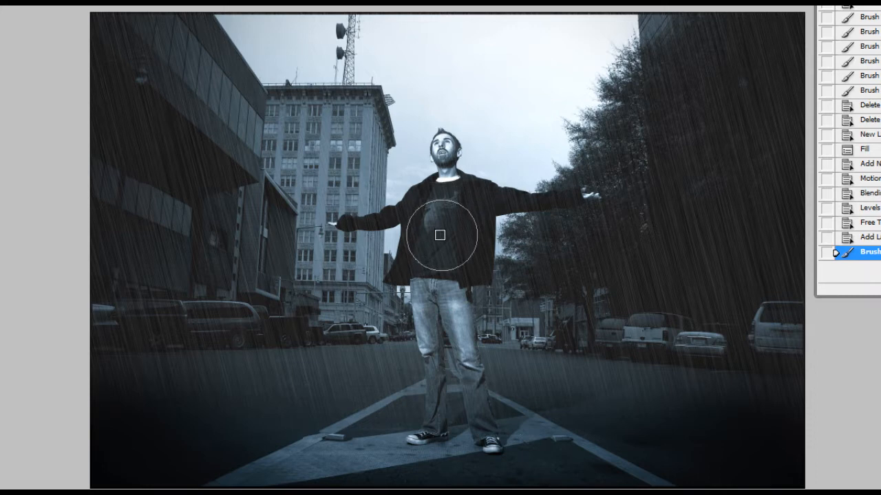
key("bracketleft")
key("bracketleft")
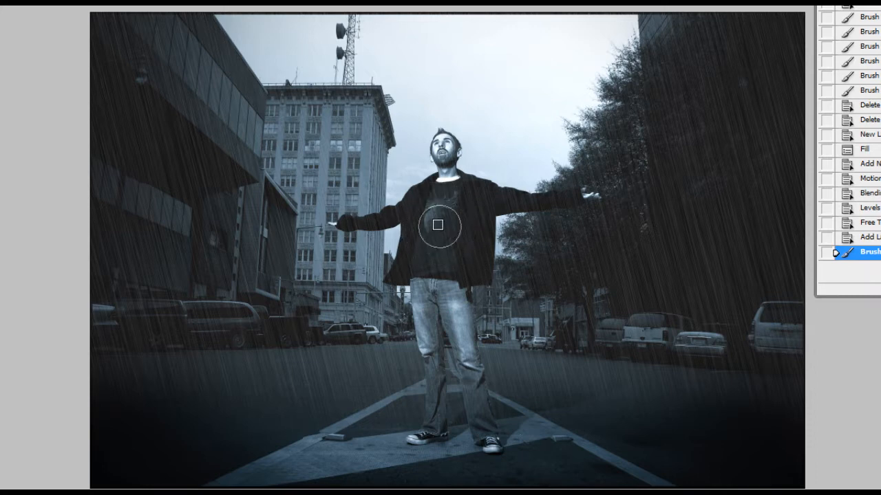
Step: Resize the brush and paint the mask black over the man's torso, legs and face to remove rain
left_click(432, 246)
left_click_drag(432, 245, 456, 263)
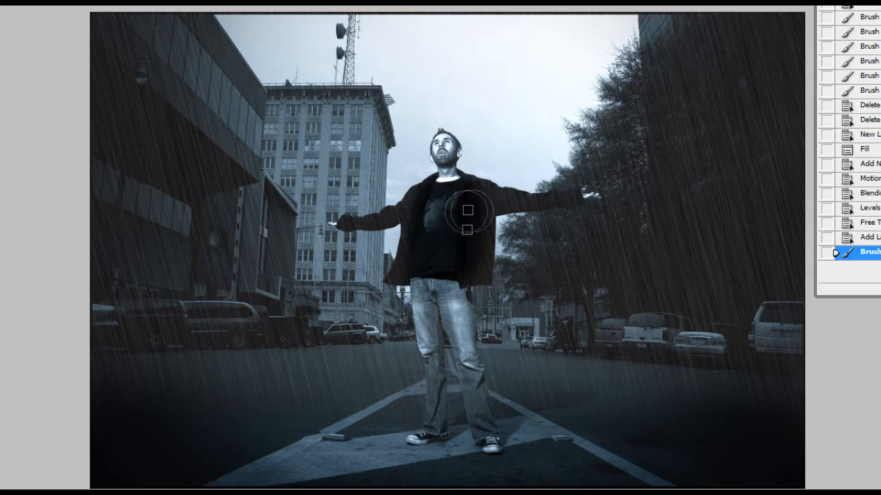
mouse_move(463, 261)
left_mouse_down()
mouse_move(449, 389)
mouse_move(477, 422)
left_mouse_up()
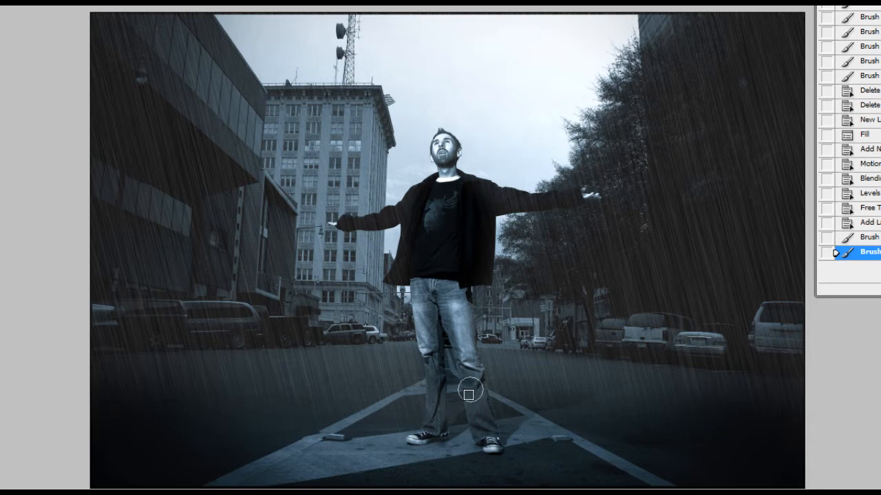
mouse_move(440, 430)
left_mouse_down()
mouse_move(421, 284)
mouse_move(344, 221)
mouse_move(474, 195)
left_mouse_up()
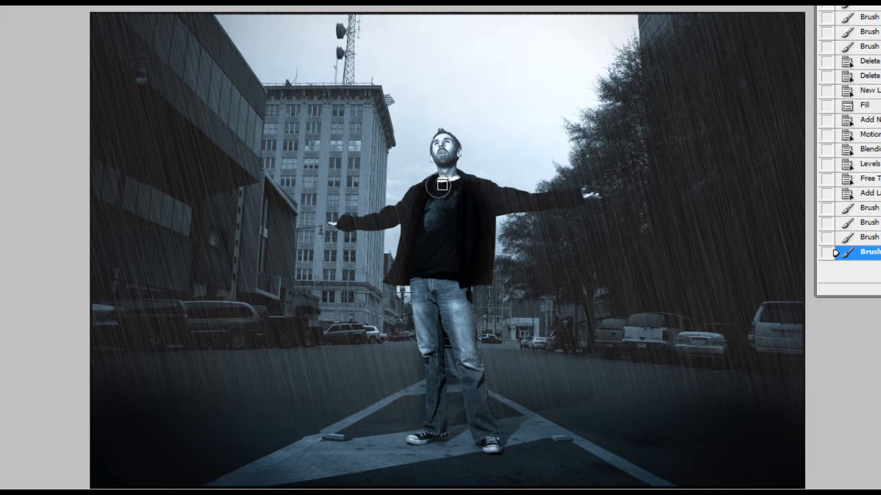
left_click_drag(444, 179, 442, 146)
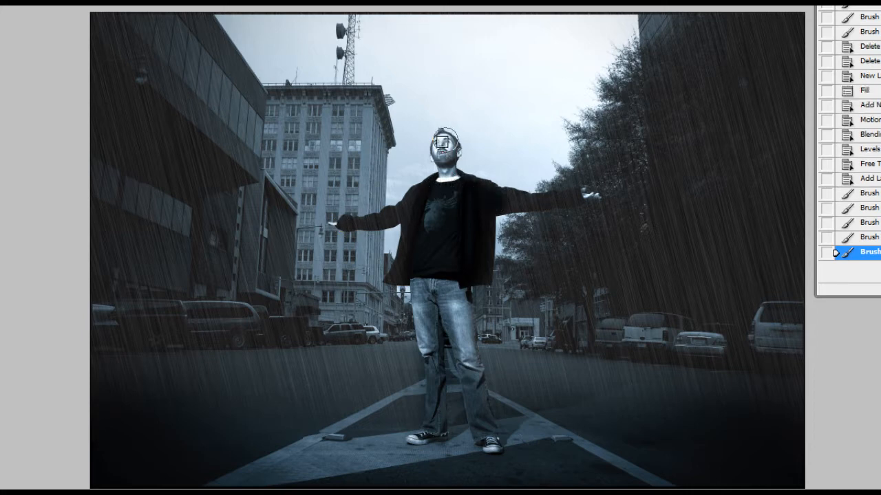
left_click(442, 146)
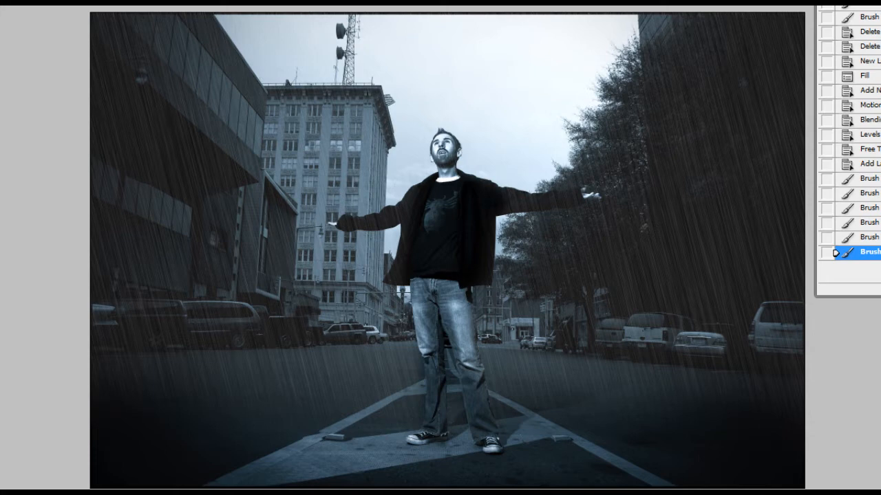
Step: Create a new layer and fill it with 50% gray
key("ctrl+shift+alt+n")
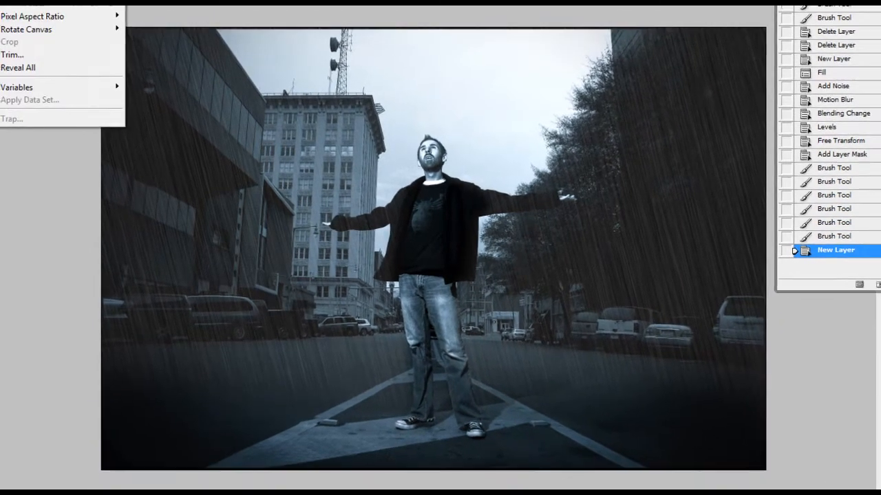
key("shift+F5")
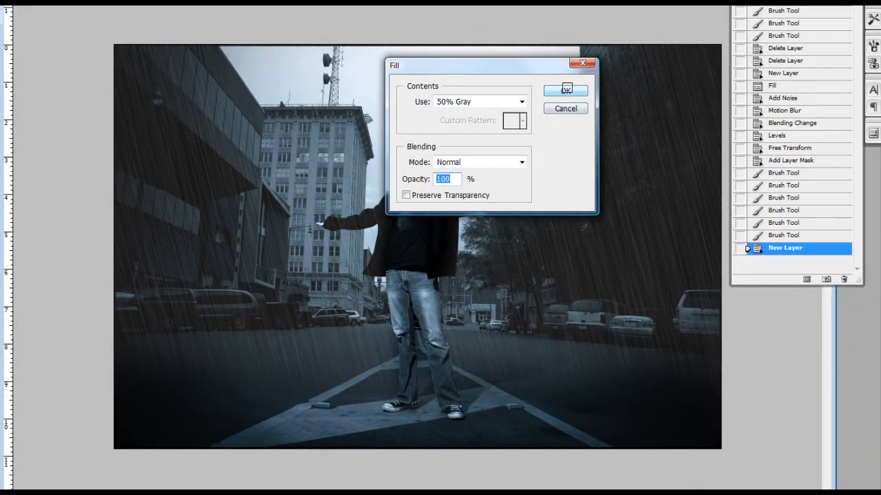
left_click(566, 89)
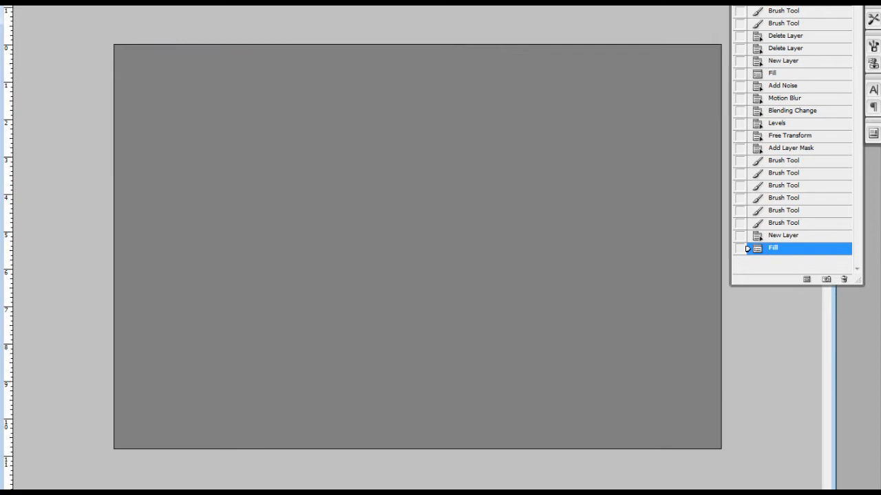
Step: Blend the gray layer with Screen so the street photo shows through
left_click(131, 3)
key("shift+alt+o")
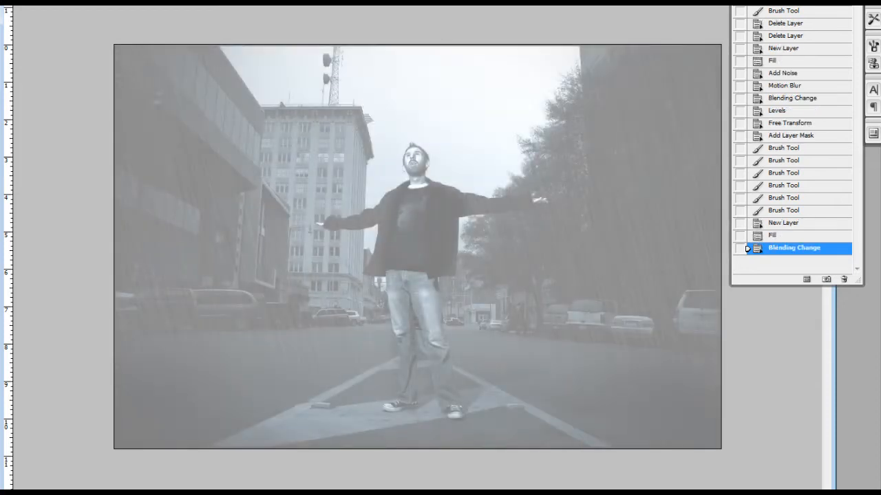
left_click(130, 1)
mouse_move(116, 81)
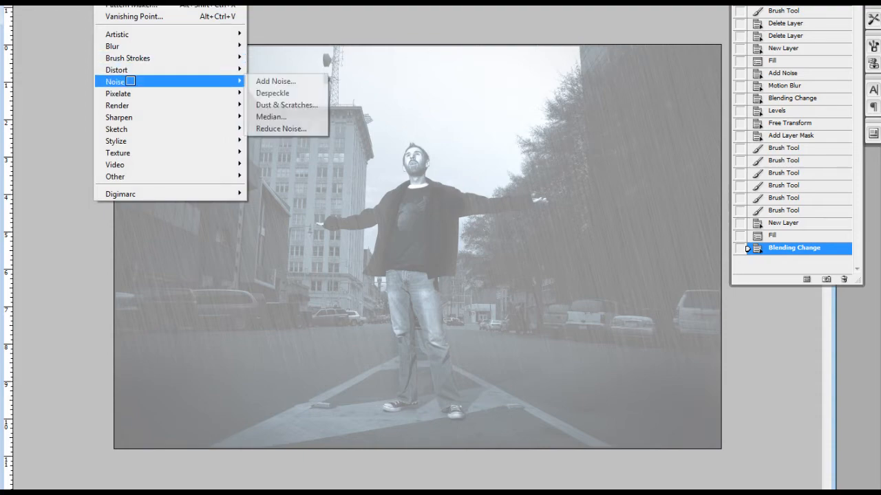
Step: Add grainy noise to the second gray layer as the rain base
left_click(275, 81)
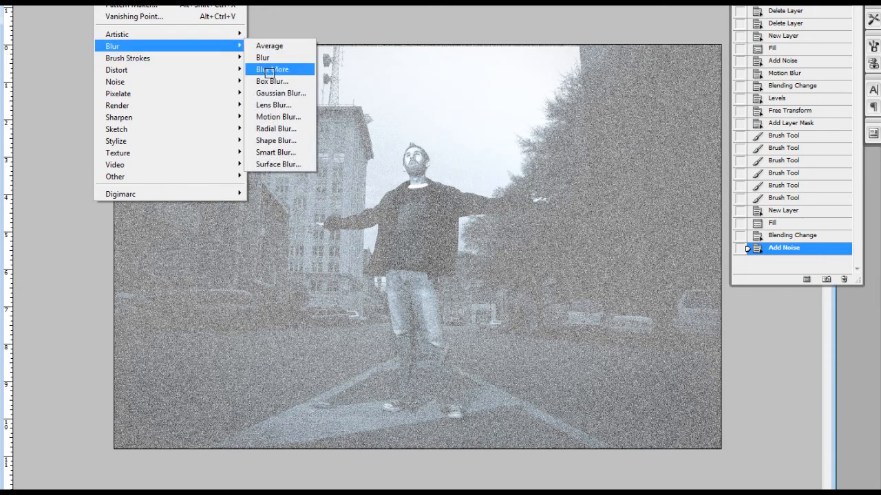
Step: Apply Motion Blur at −62° with the distance shortened to 155 pixels
left_click(280, 117)
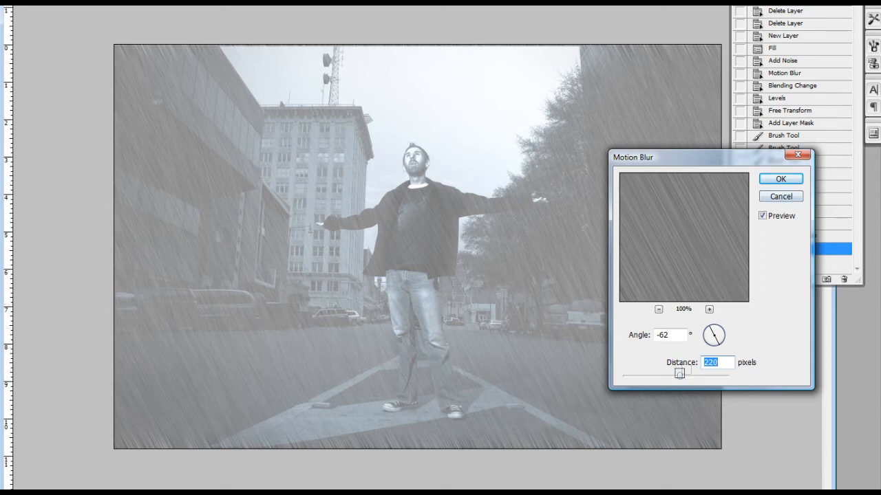
left_click_drag(680, 374, 671, 376)
left_click(781, 179)
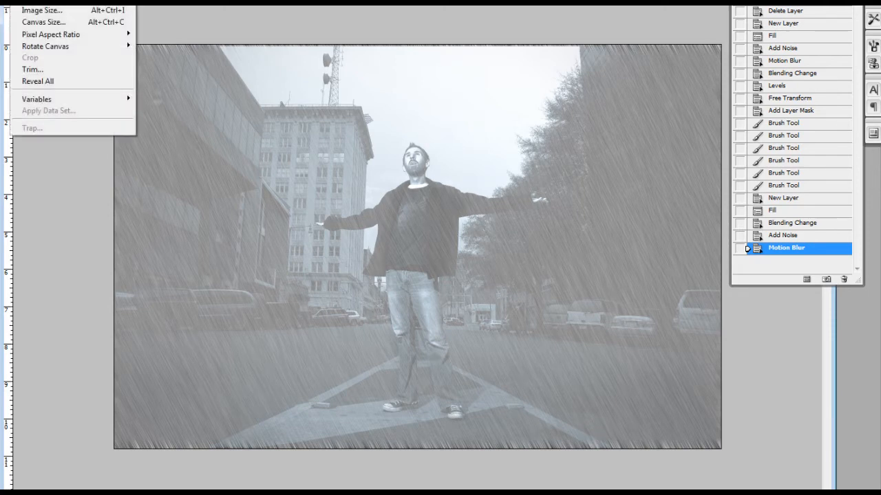
Step: Apply Levels at 94, 0.25, 165 to the second rain layer for sparser, darker streaks
key("ctrl+l")
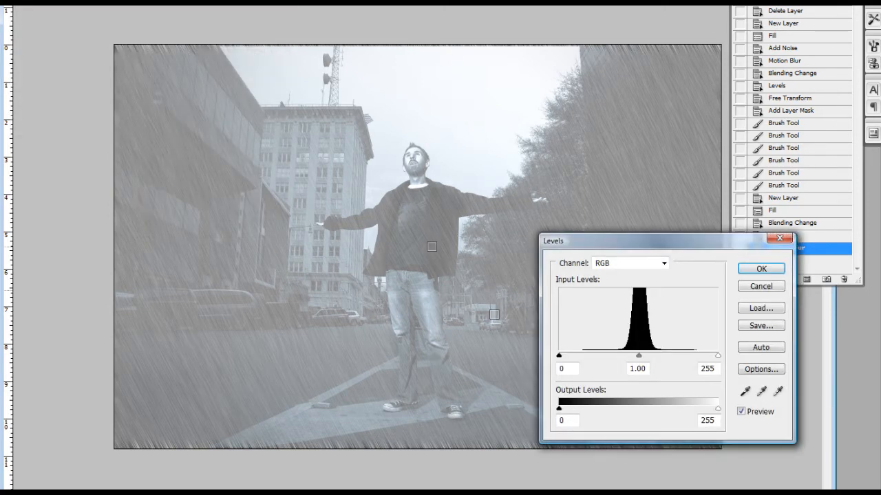
left_click_drag(559, 356, 617, 355)
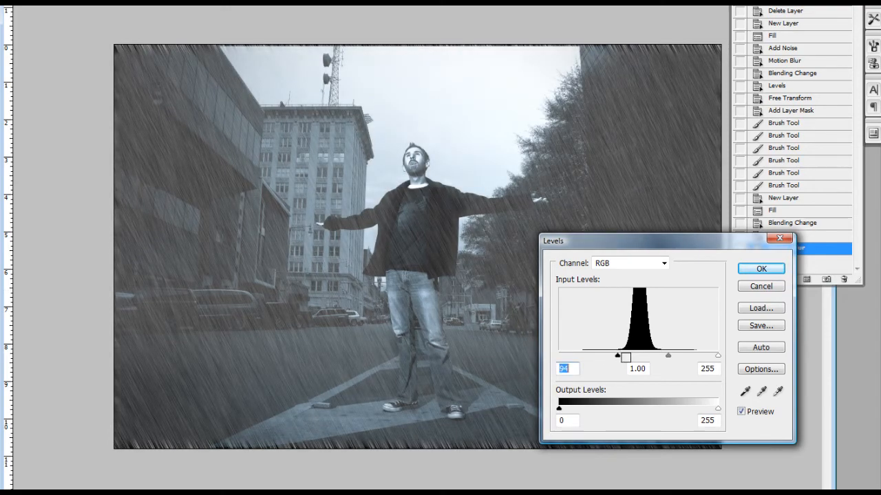
left_click_drag(715, 355, 655, 358)
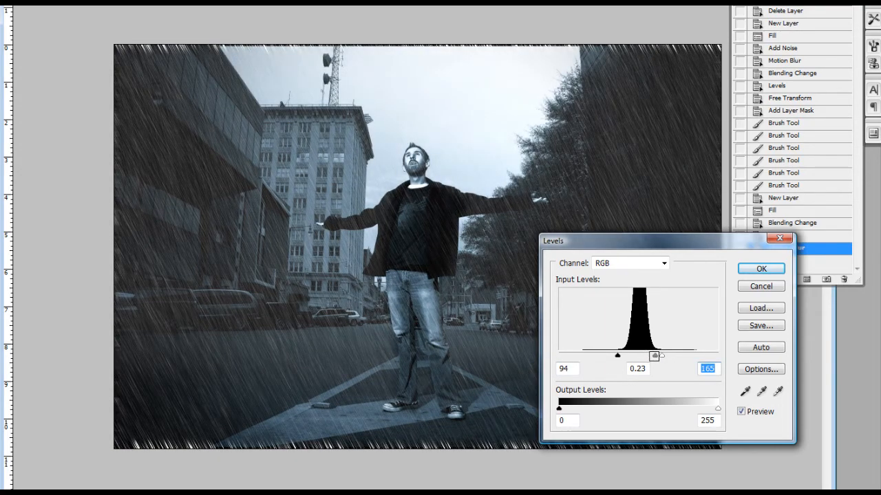
left_click_drag(655, 356, 656, 357)
left_click_drag(654, 357, 652, 354)
left_click_drag(648, 245, 697, 309)
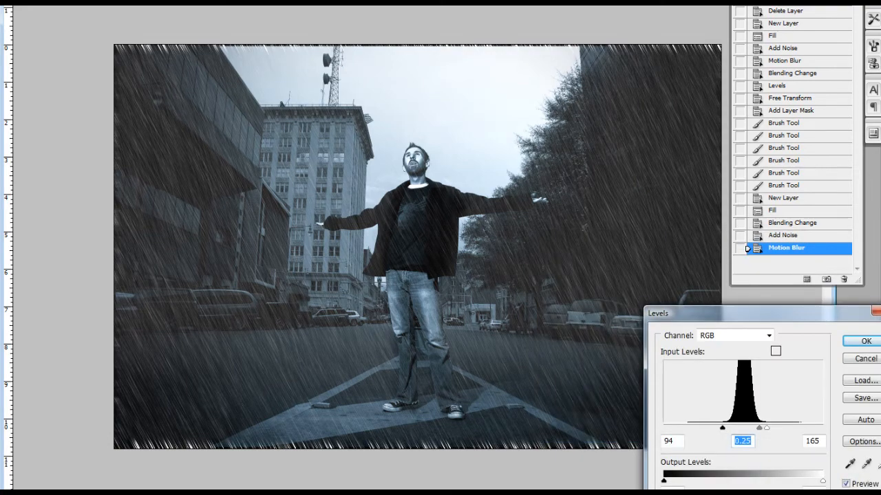
left_click(849, 342)
Step: Scale the new rain layer beyond the canvas edges with Free Transform and commit it
key("ctrl+t")
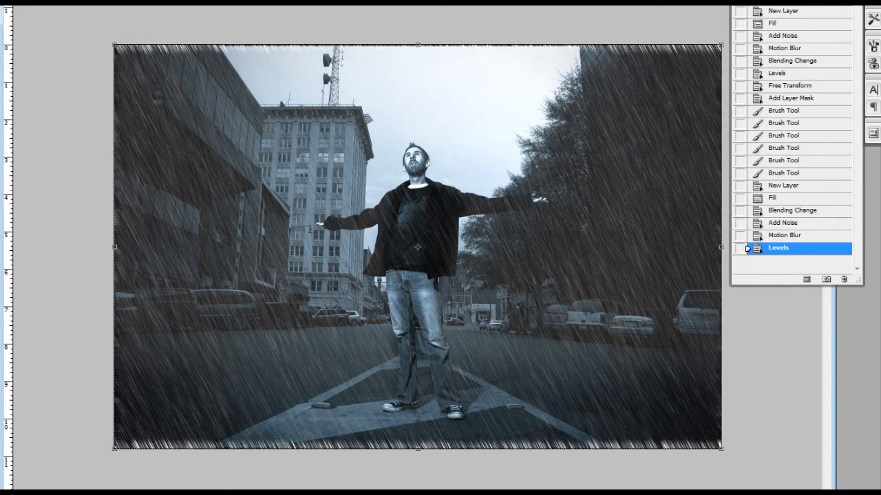
left_click_drag(114, 47, 94, 31)
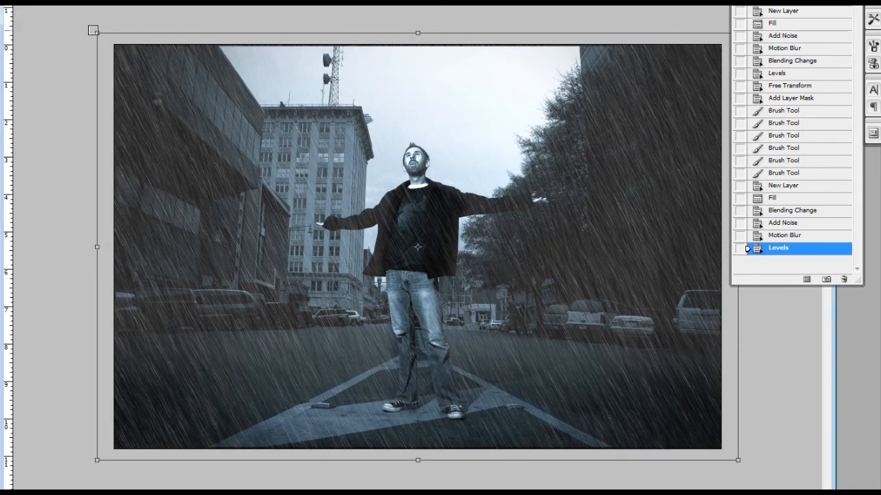
key("Return")
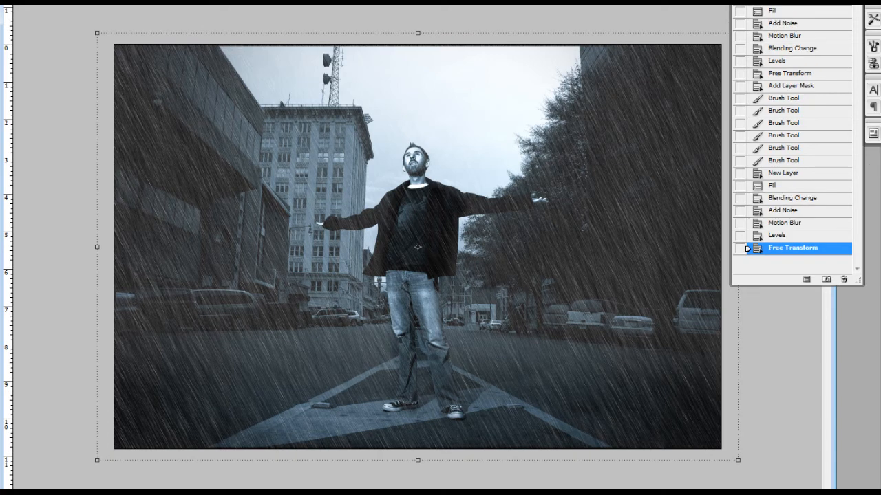
Step: Merge the rain layer down into the first rain layer, applying its mask
right_click(874, 131)
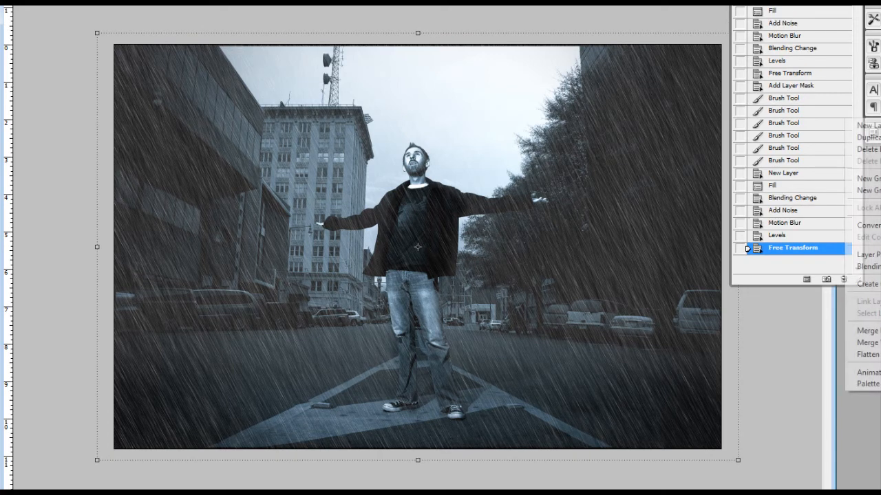
left_click(867, 331)
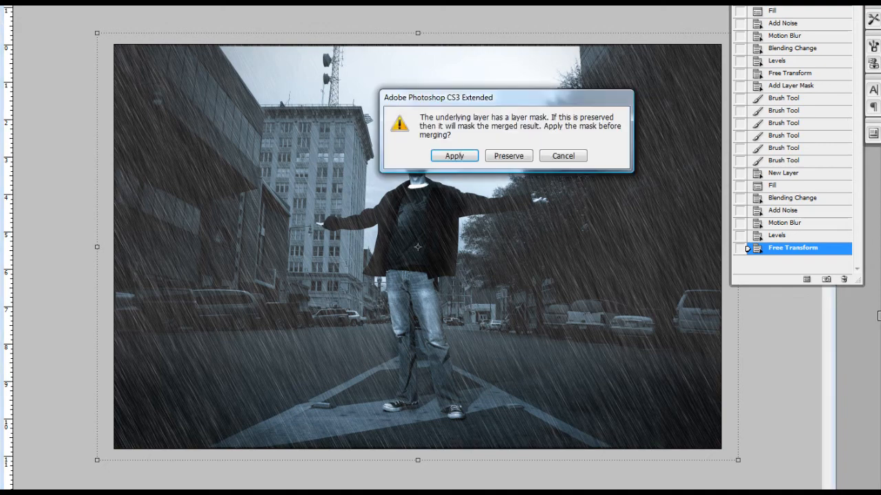
left_click(454, 157)
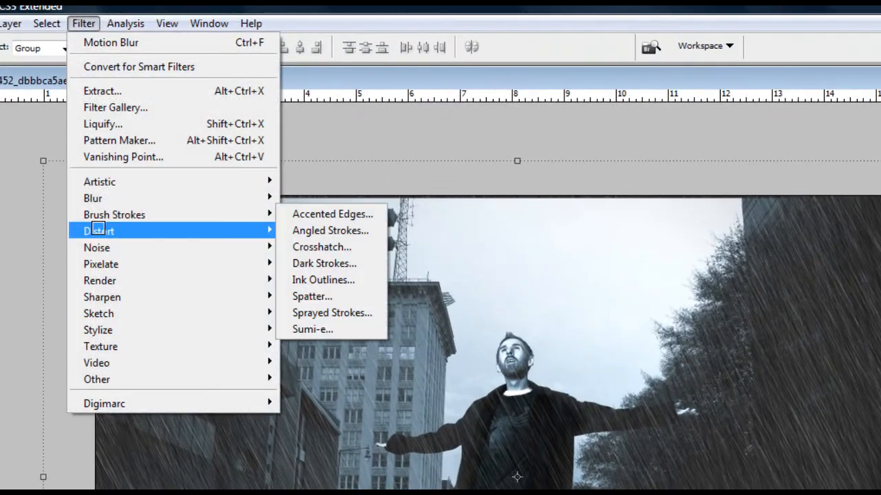
mouse_move(98, 232)
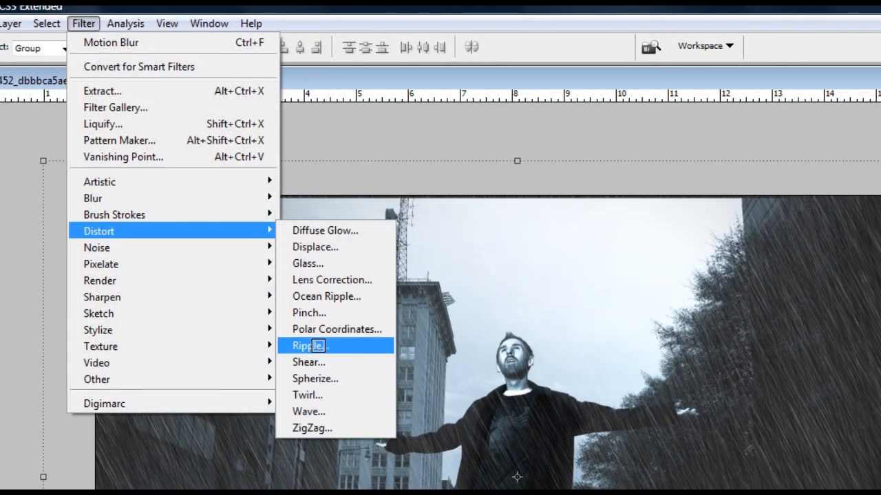
Step: Apply a Twirl distortion of 5° to the merged rain layer
left_click(307, 395)
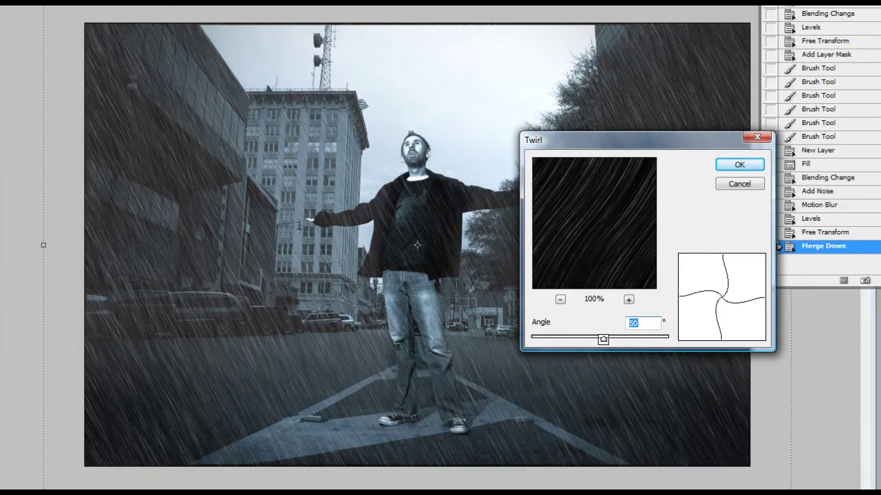
left_click_drag(605, 343, 600, 342)
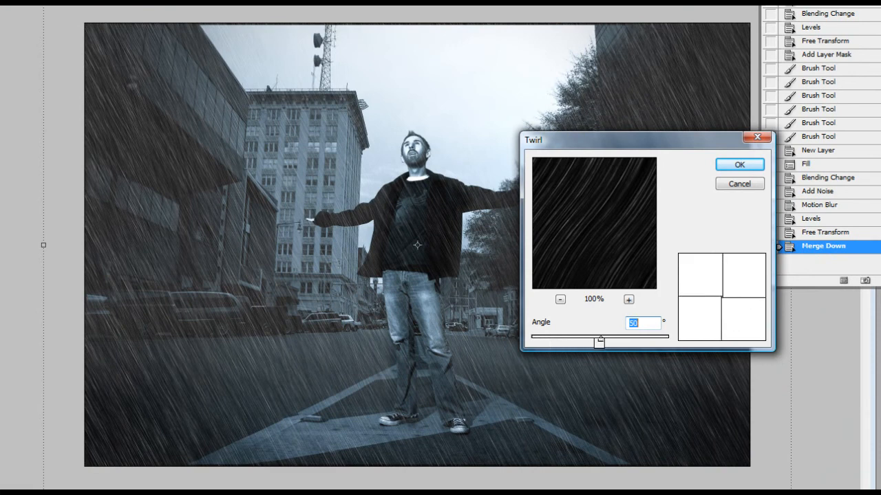
type("5")
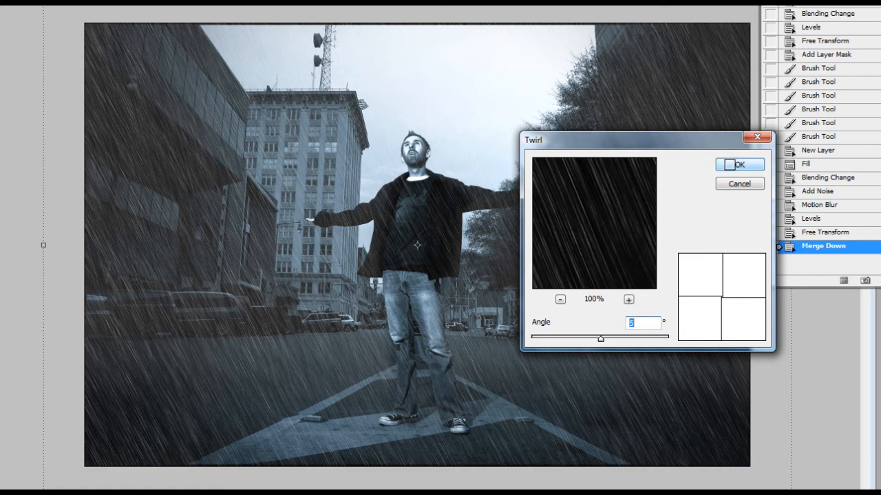
left_click(739, 165)
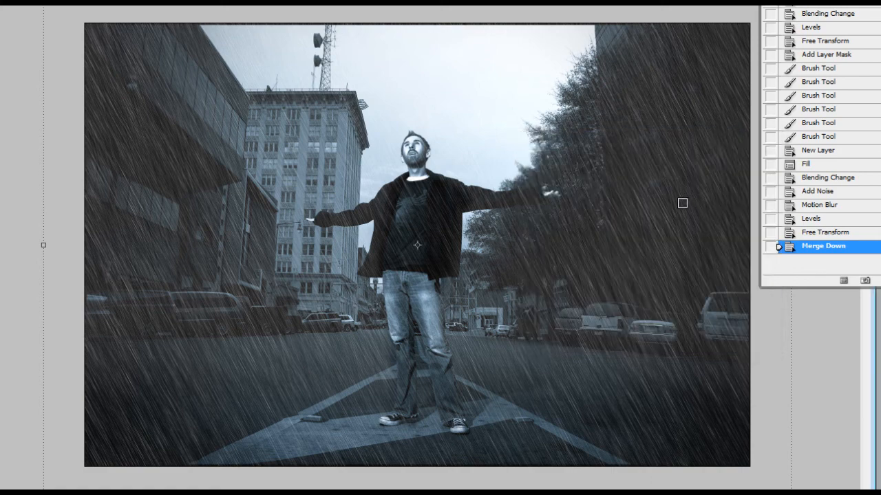